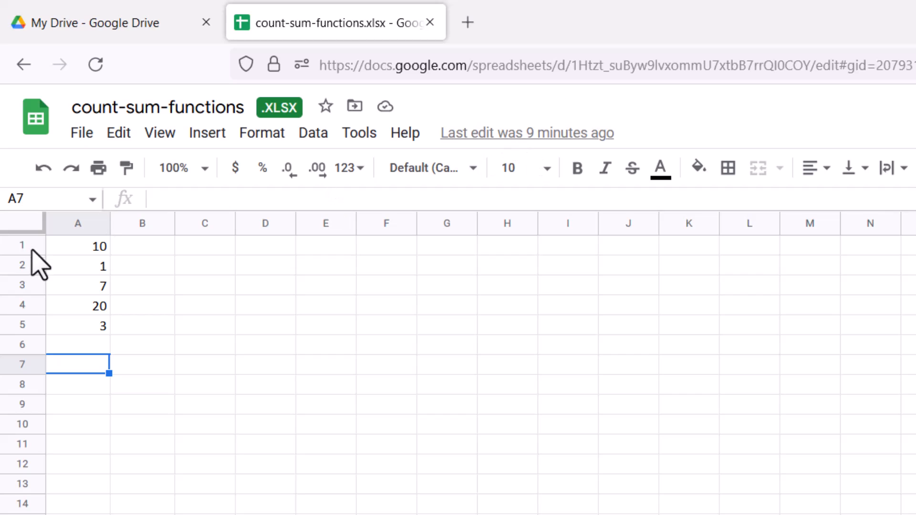
# Enter the formula =SUM(A1:A5) in cell A10 to total the column A numbers.
pyautogui.click(84, 252)
pyautogui.moveTo(90, 267); pyautogui.dragTo(94, 323)
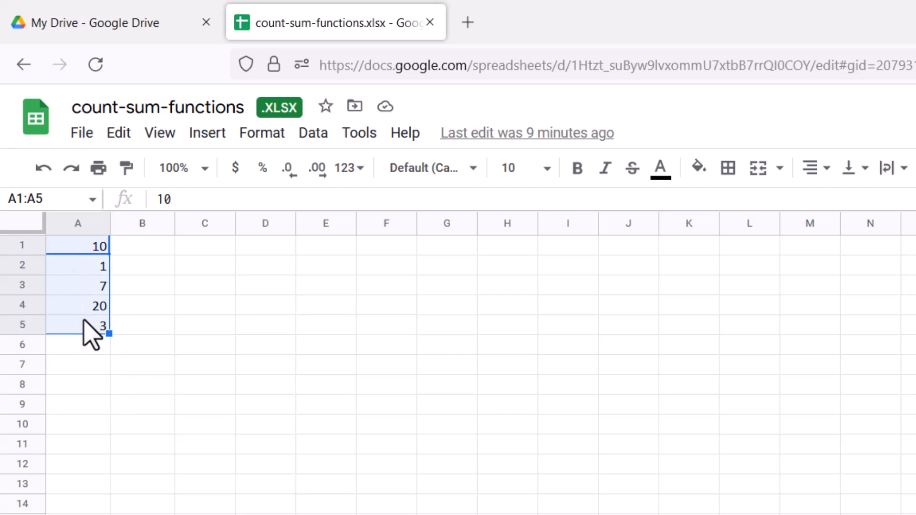
pyautogui.click(67, 424)
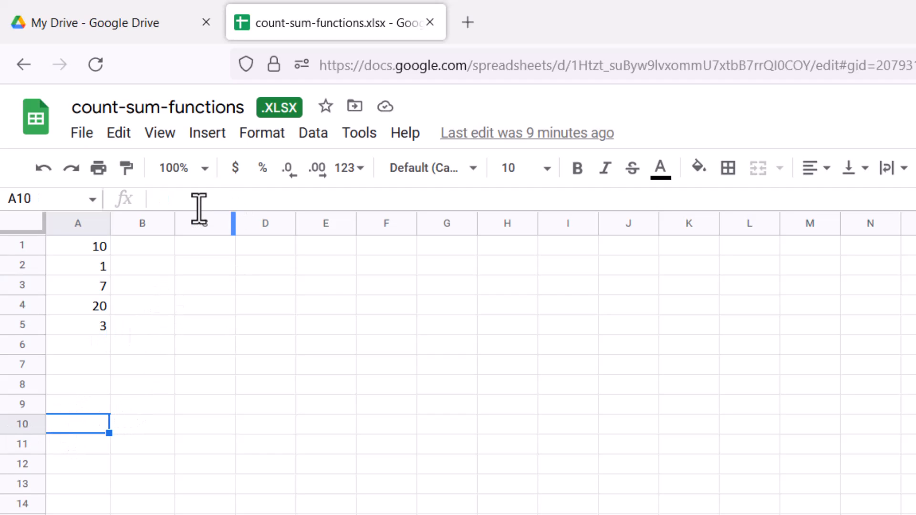
pyautogui.write('=')
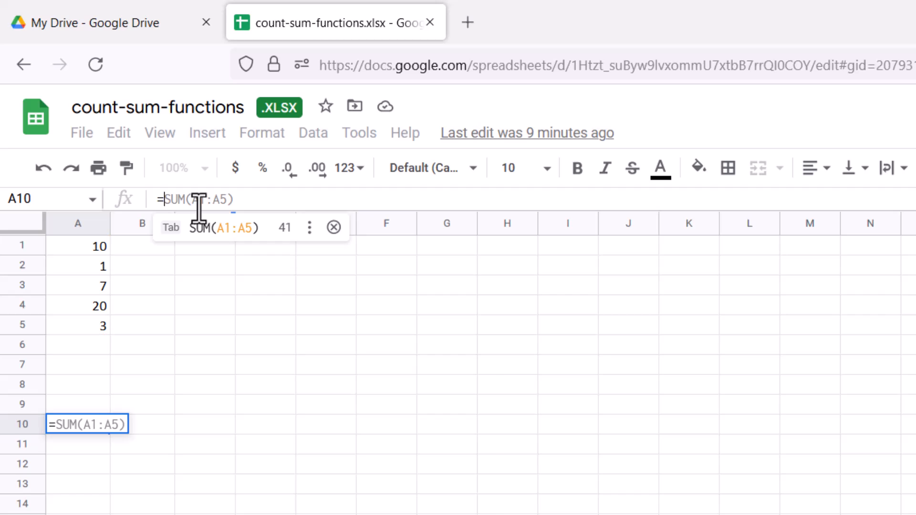
pyautogui.write('SUM(A')
pyautogui.press('BackSpace')
pyautogui.write('SUM')
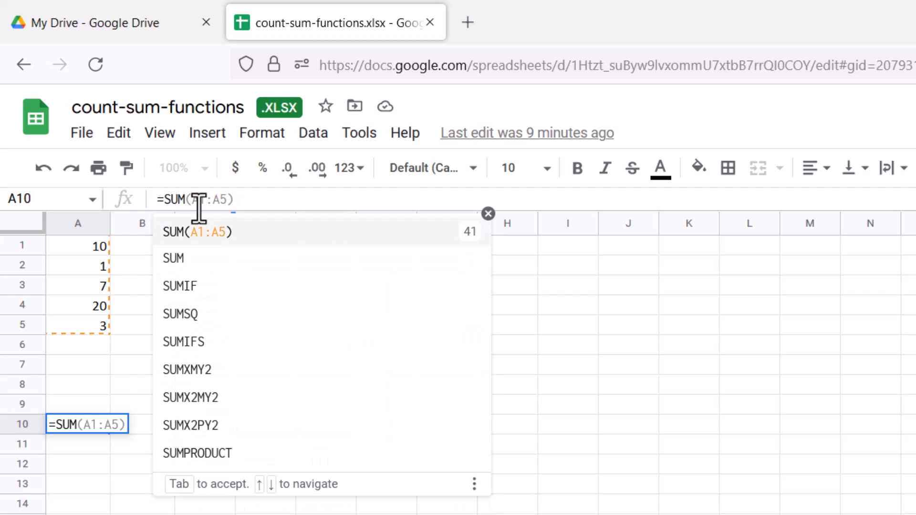
pyautogui.write('(A1')
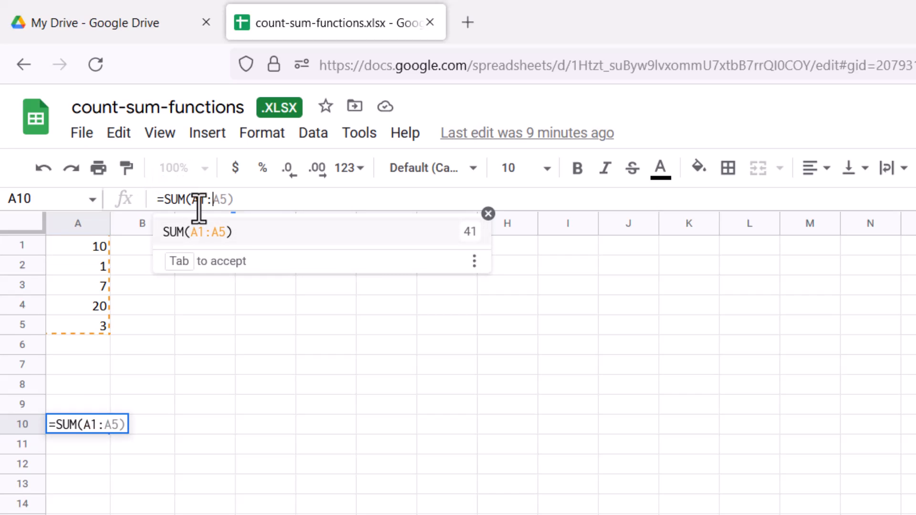
pyautogui.write(':A5')
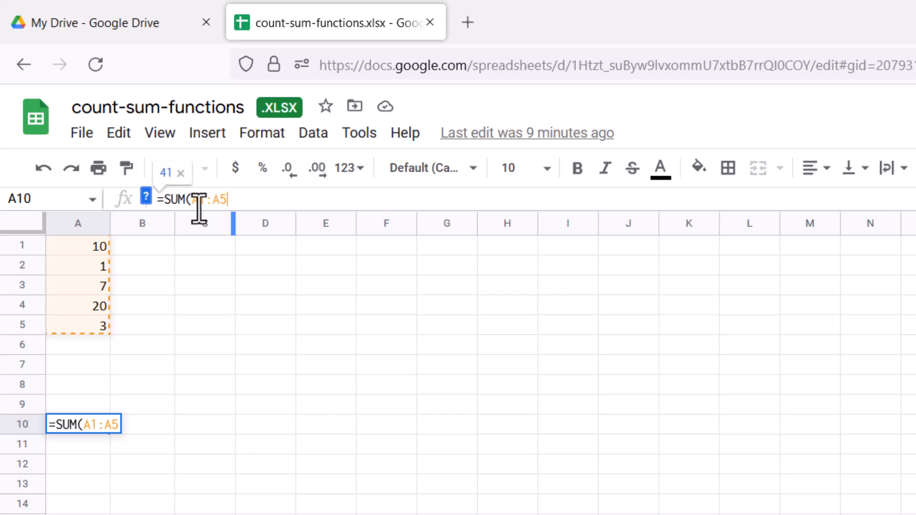
pyautogui.write(')')
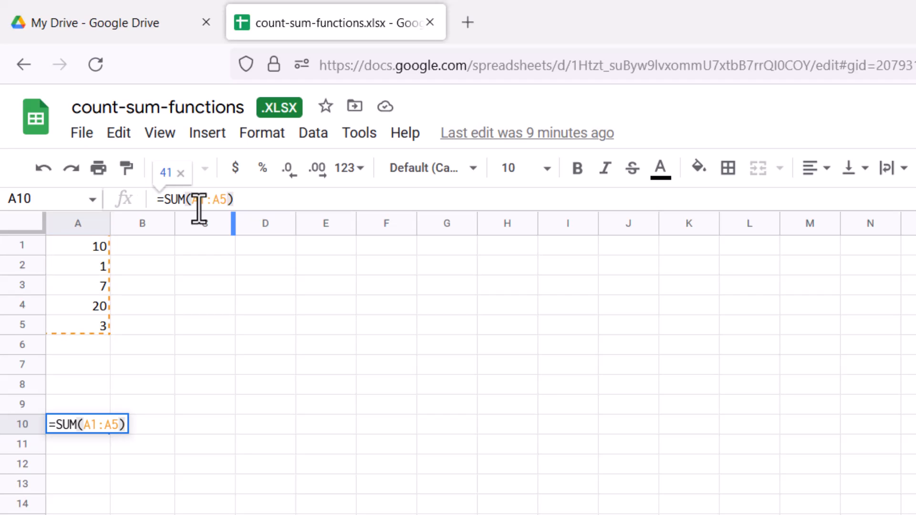
pyautogui.press('Return')
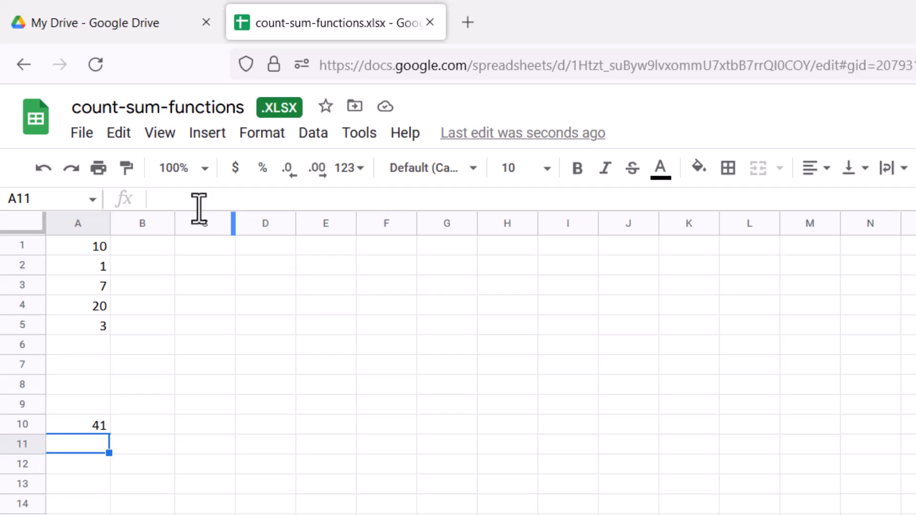
pyautogui.click(99, 426)
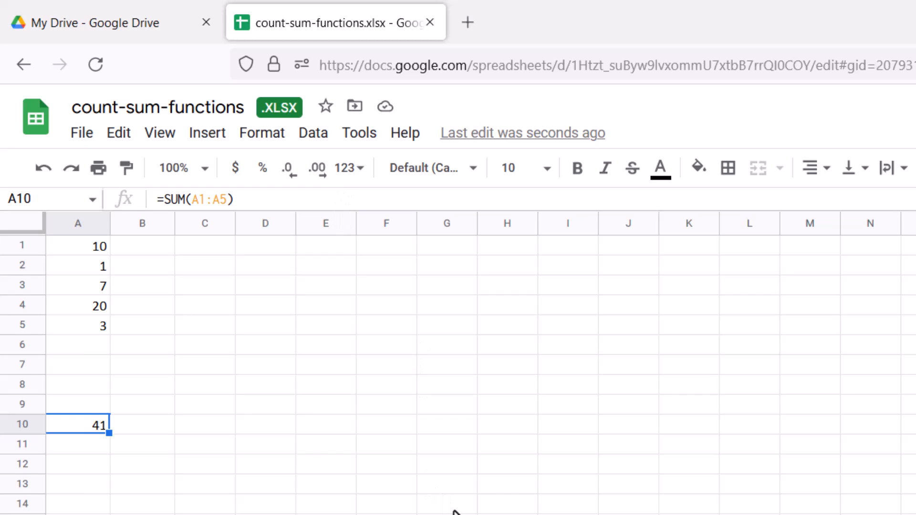
# Check the source range A1:A5 and clear the SUM formula from cell A10.
pyautogui.click(95, 263)
pyautogui.moveTo(95, 246); pyautogui.dragTo(92, 322)
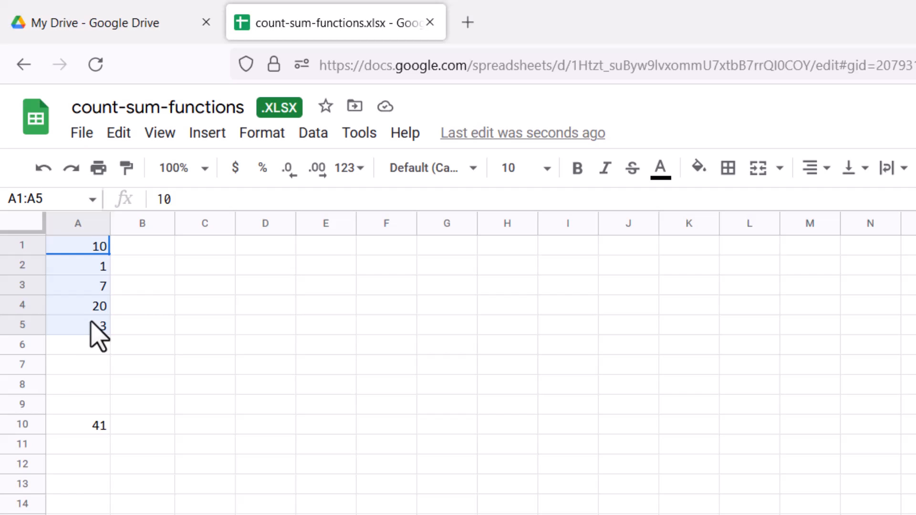
pyautogui.click(75, 352)
pyautogui.click(100, 427)
pyautogui.press('Delete')
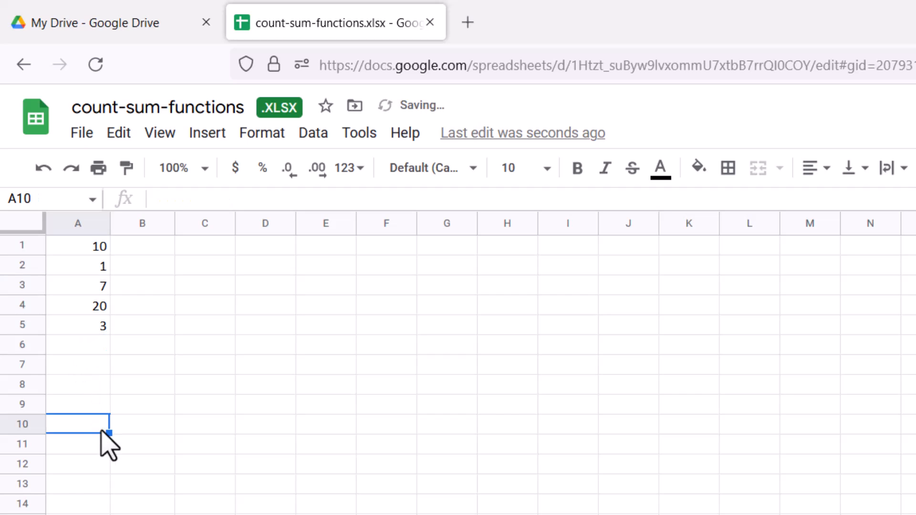
# Enter the formula =SUMIF(A1:A5,">9") in cell A10 to sum only the numbers greater than 9.
pyautogui.write('=')
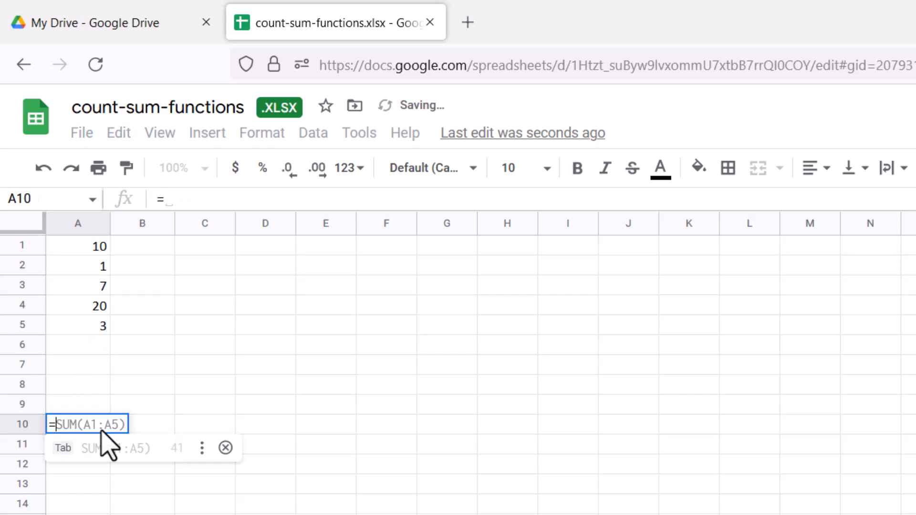
pyautogui.write('sum')
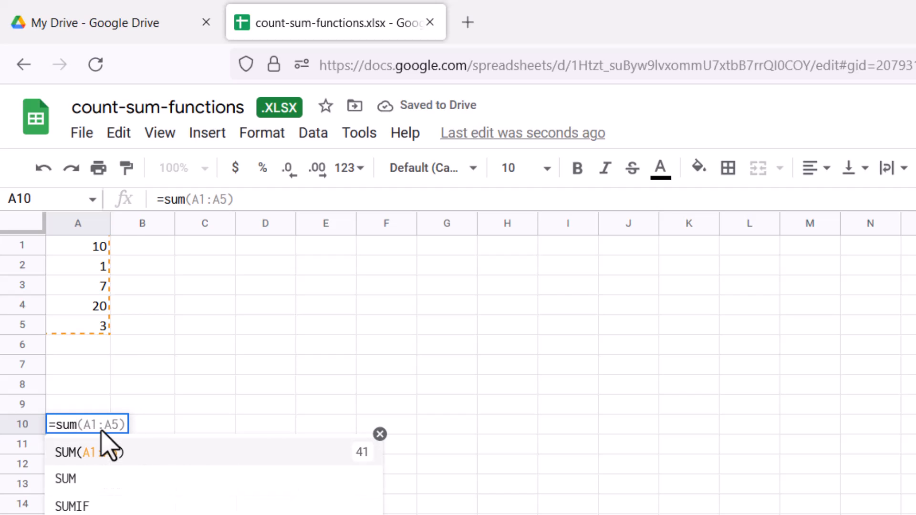
pyautogui.press('BackSpace')
pyautogui.press('BackSpace')
pyautogui.press('BackSpace')
pyautogui.write('SUM')
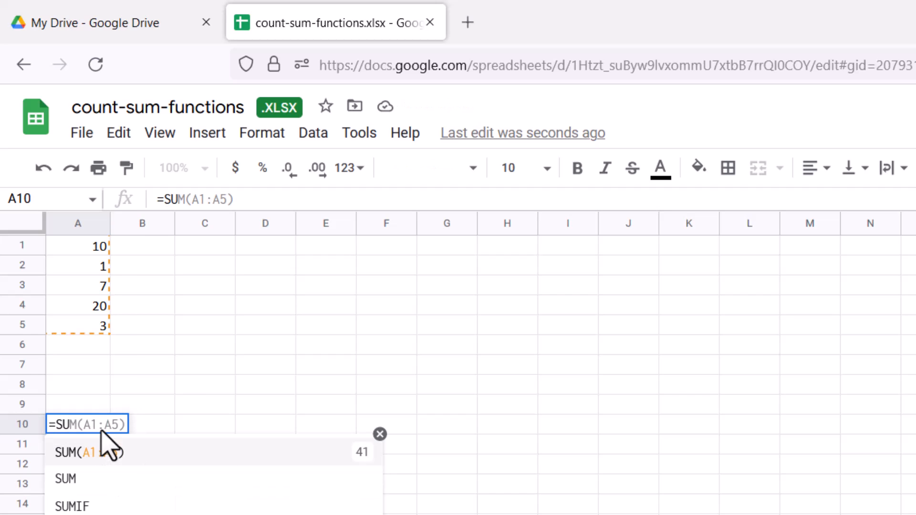
pyautogui.write('IF')
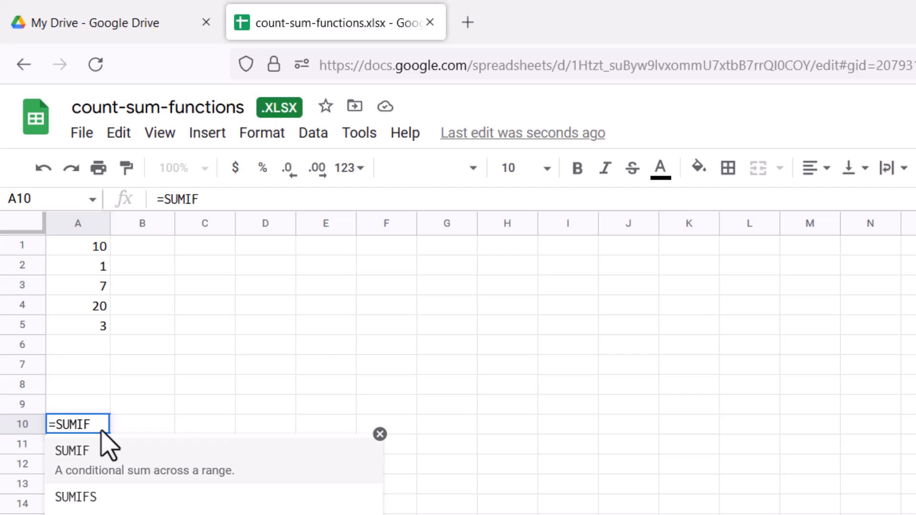
pyautogui.write('(A1:')
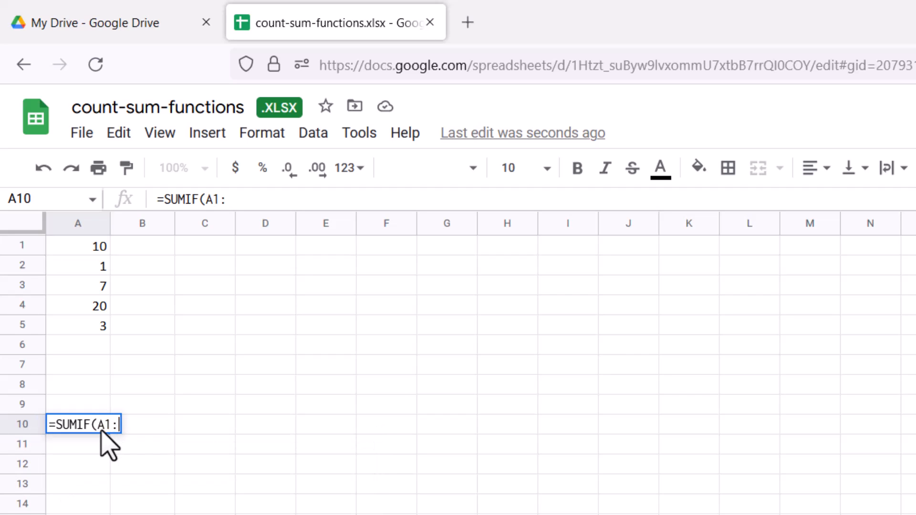
pyautogui.write('A5,')
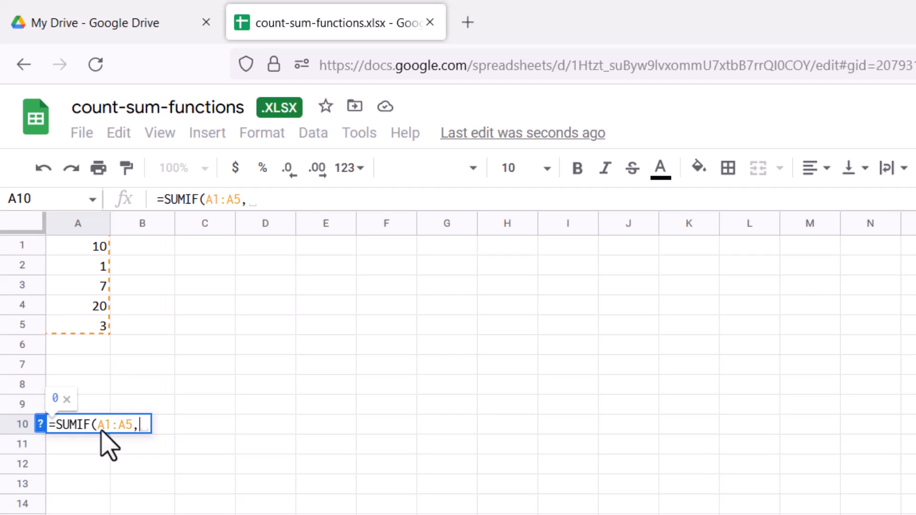
pyautogui.write('">"')
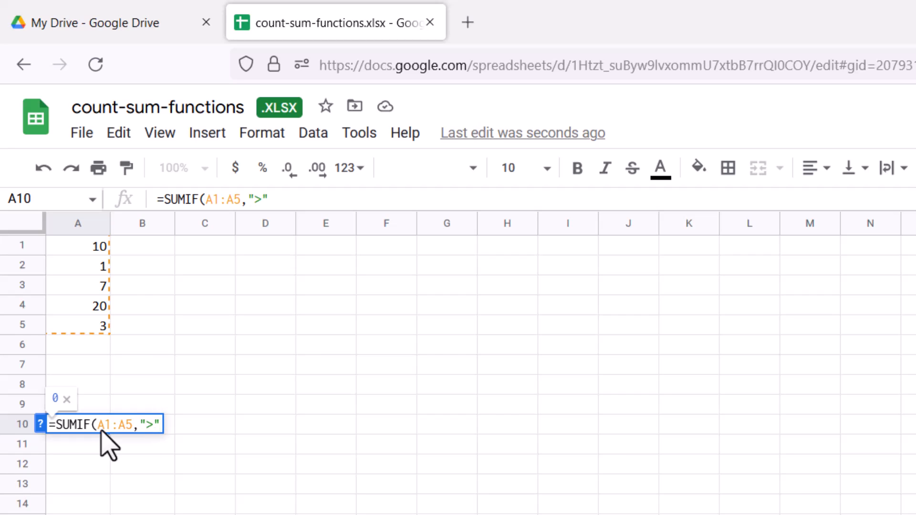
pyautogui.press('BackSpace')
pyautogui.write('9"')
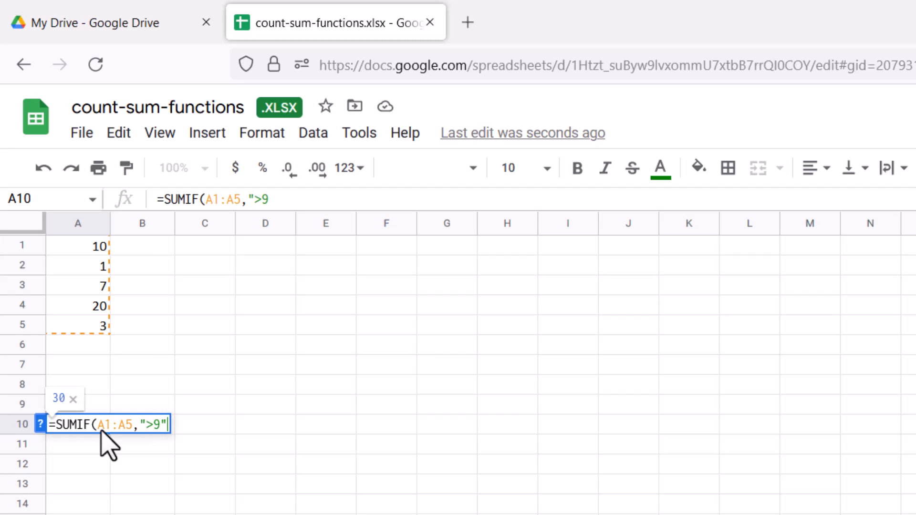
pyautogui.write(')')
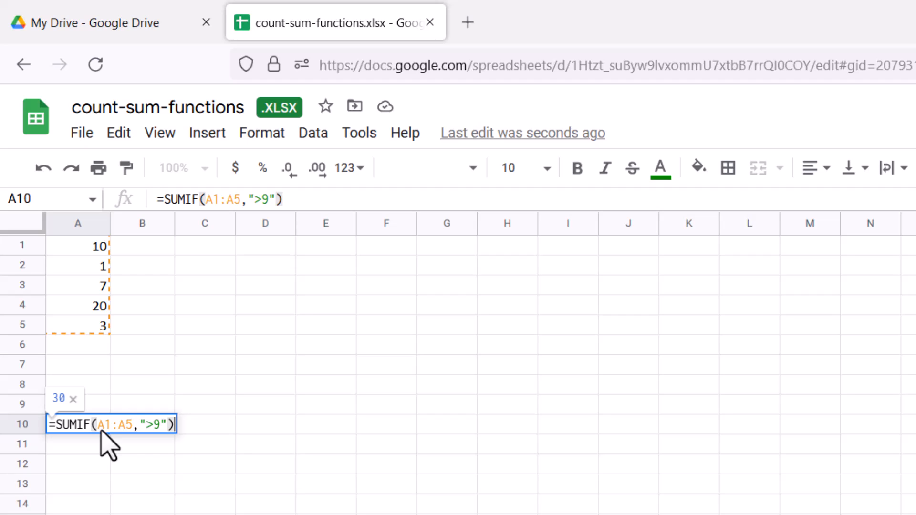
pyautogui.press('Return')
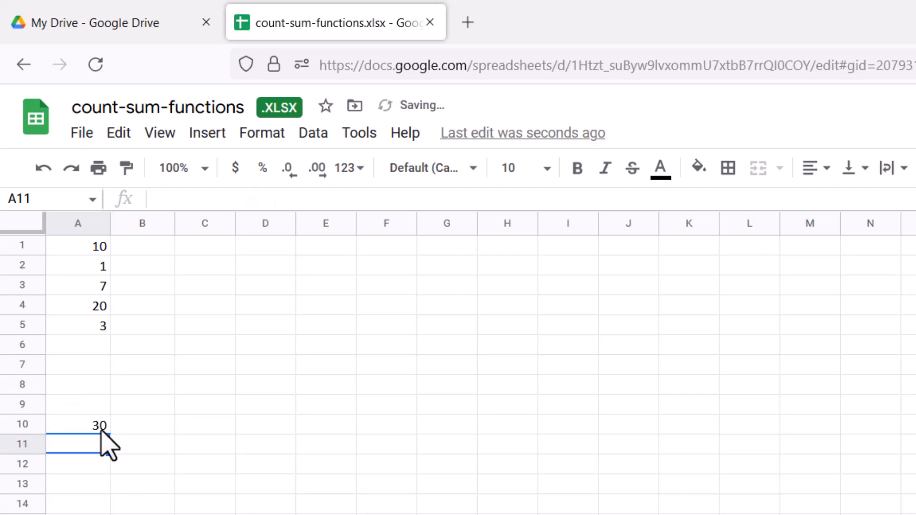
# Check the values in A1 and A4 that meet the condition, and clear the SUMIF formula from cell A10.
pyautogui.click(74, 308)
pyautogui.click(80, 248)
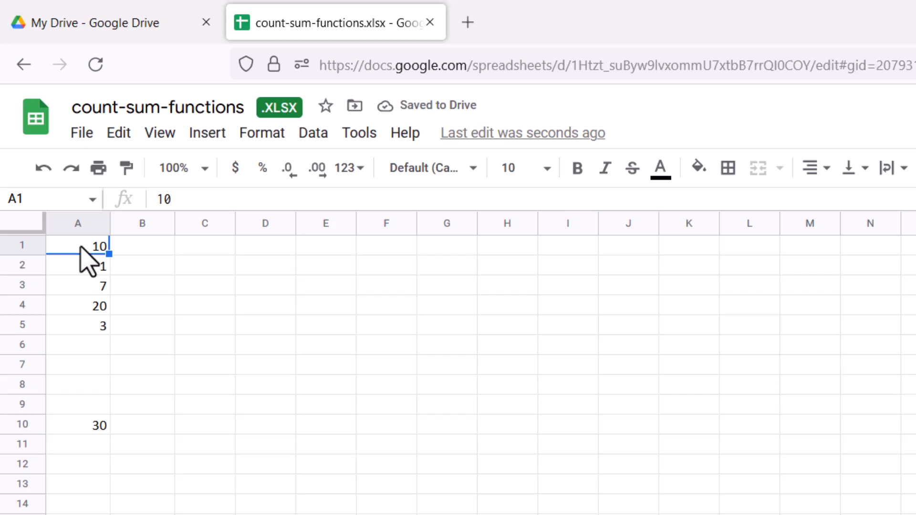
pyautogui.click(58, 308)
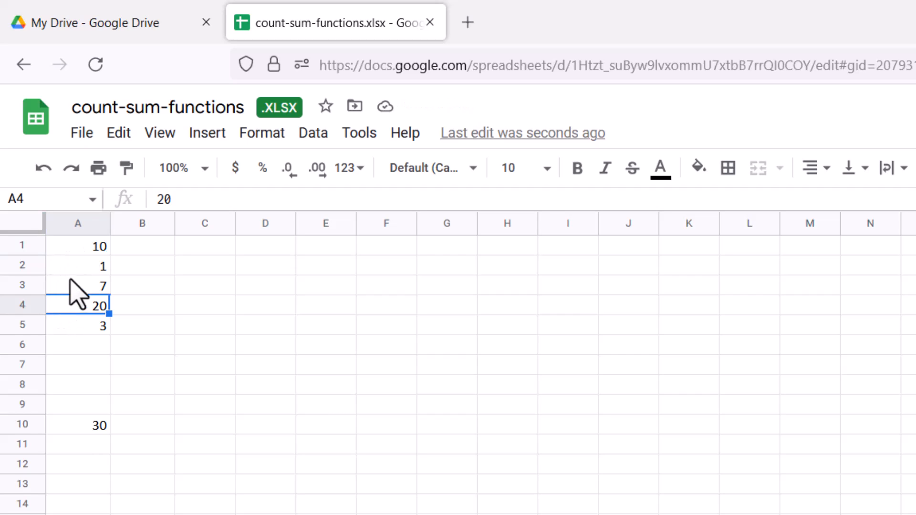
pyautogui.click(93, 432)
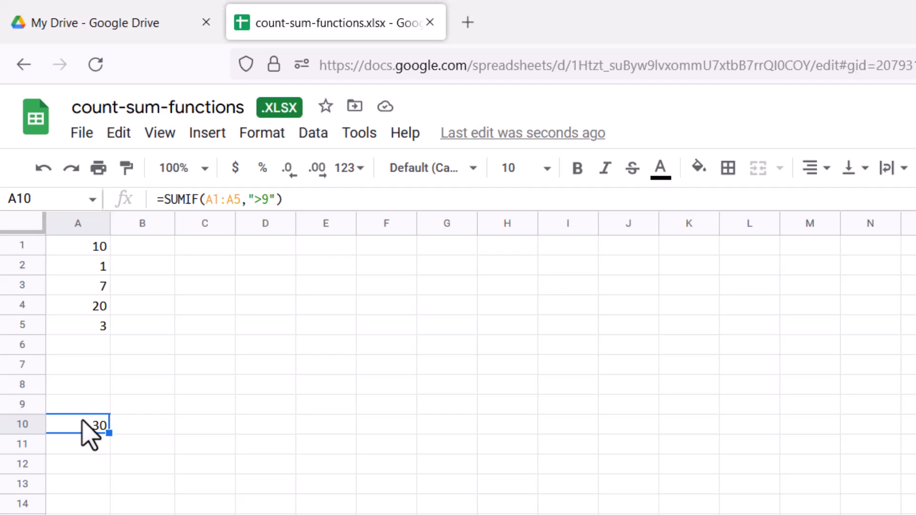
pyautogui.press('Delete')
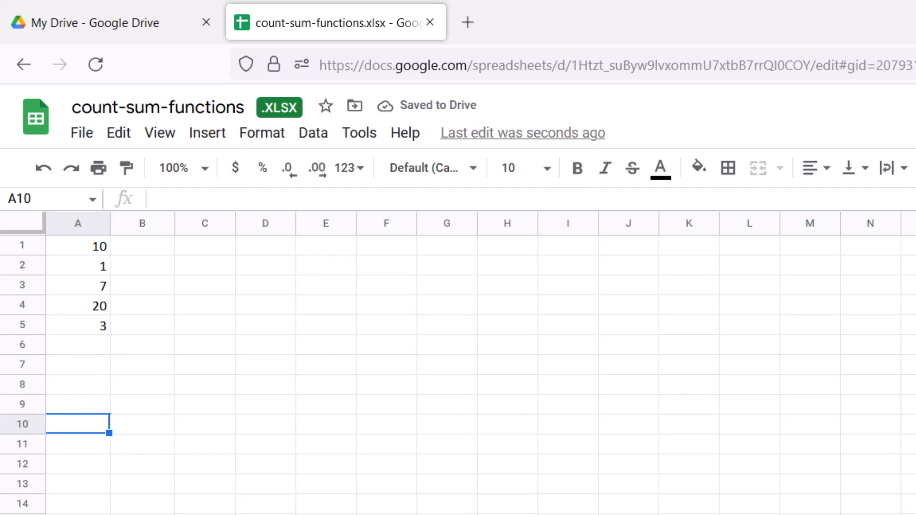
# Switch to the sheet with colour names and examine the colours in A1:A5 and the numbers beside them in column B.
pyautogui.click(238, 514)
pyautogui.click(85, 339)
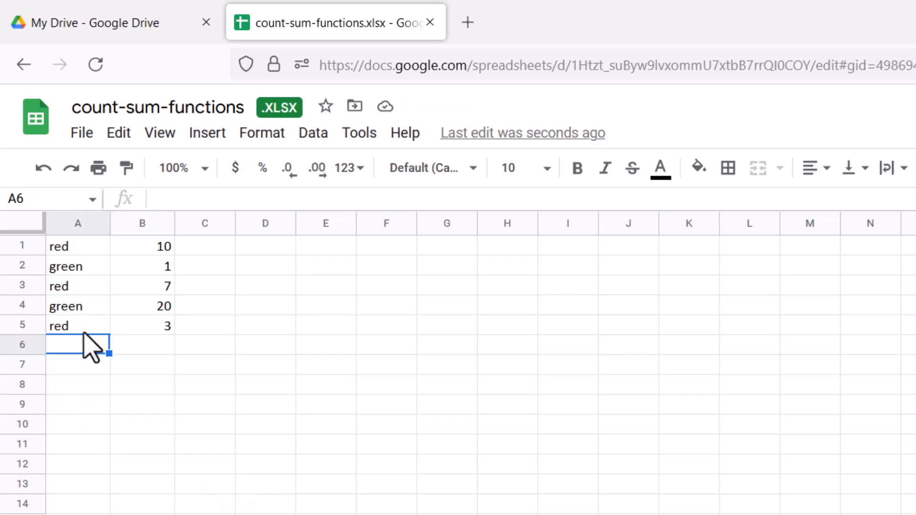
pyautogui.moveTo(78, 245); pyautogui.dragTo(82, 327)
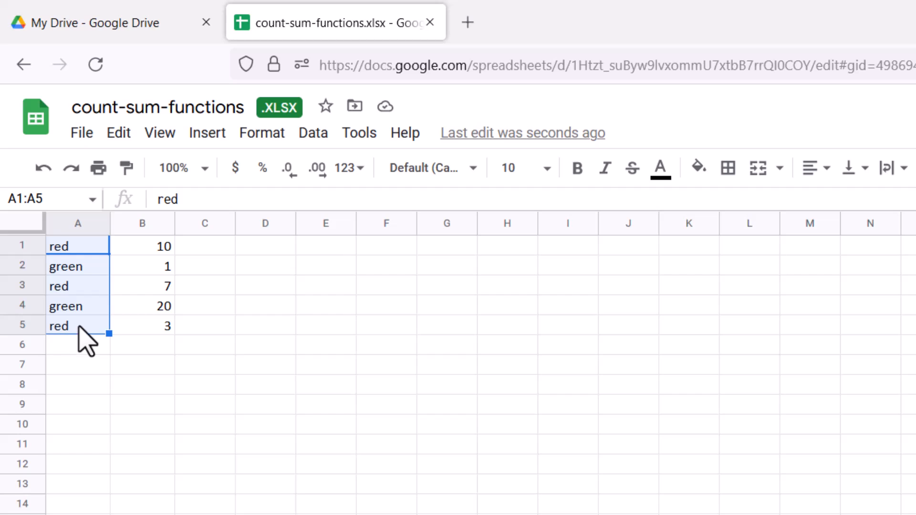
pyautogui.click(79, 265)
pyautogui.click(82, 250)
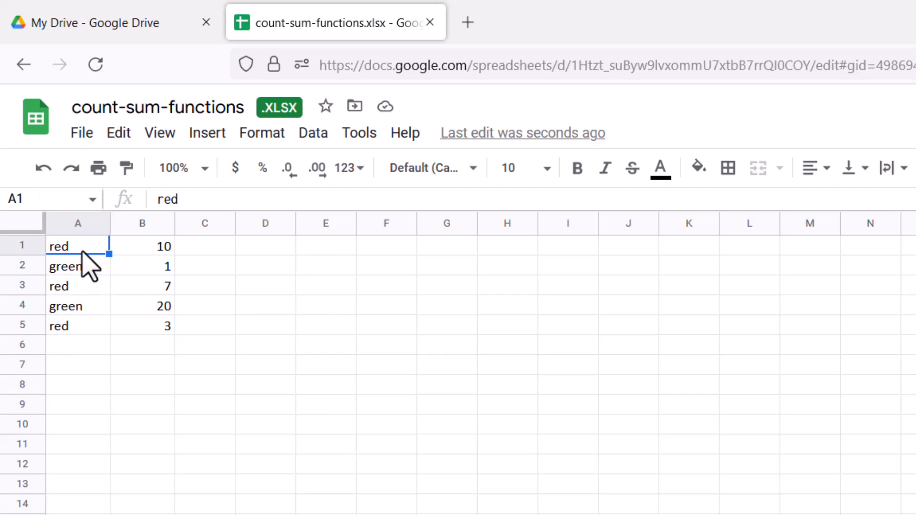
pyautogui.click(156, 252)
pyautogui.click(158, 324)
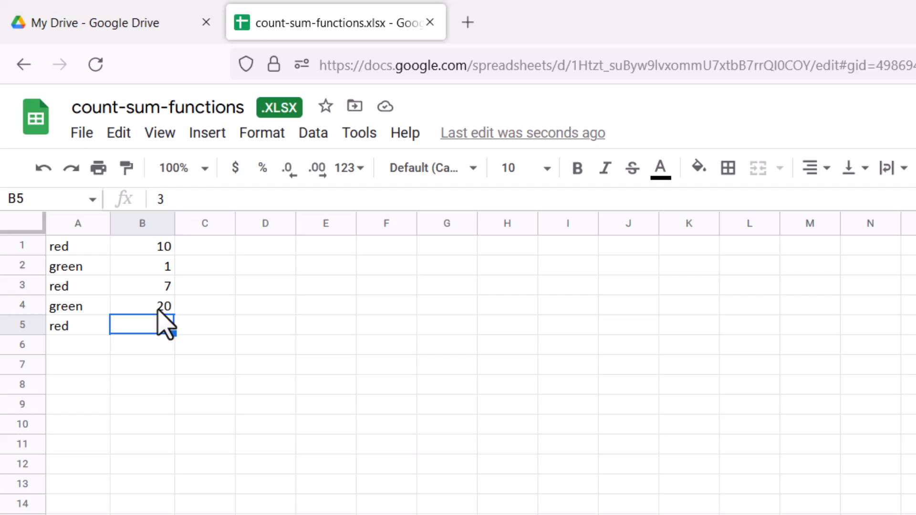
# Enter the formula =SUMIF(A1:A5,"green",B1:B5) in cell A10 to sum the column B numbers beside green.
pyautogui.click(84, 393)
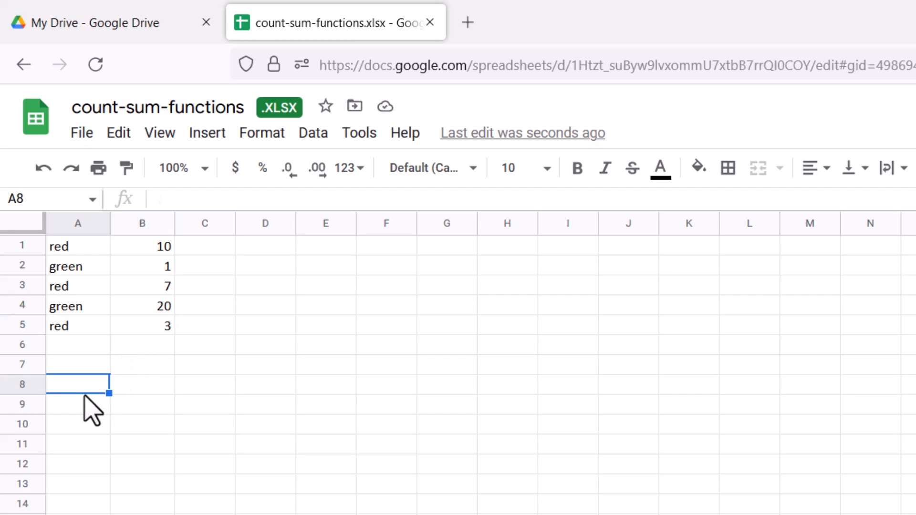
pyautogui.click(73, 425)
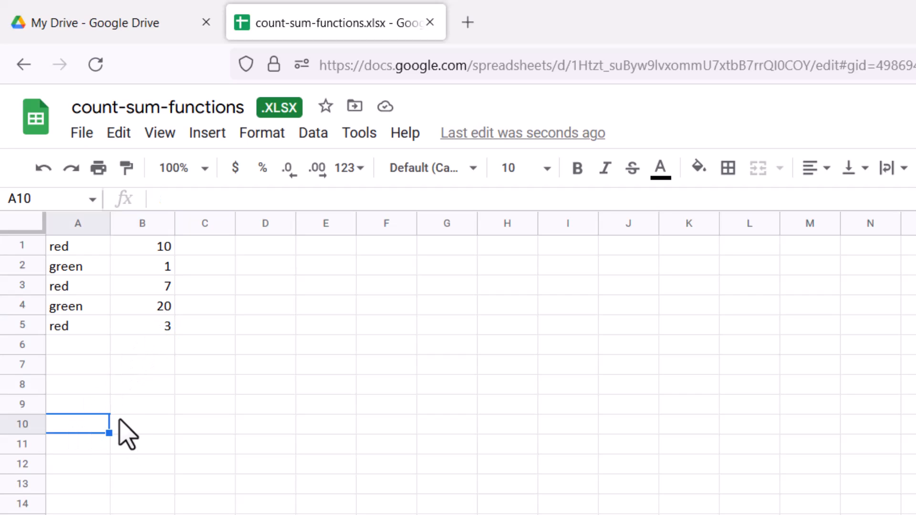
pyautogui.write('=')
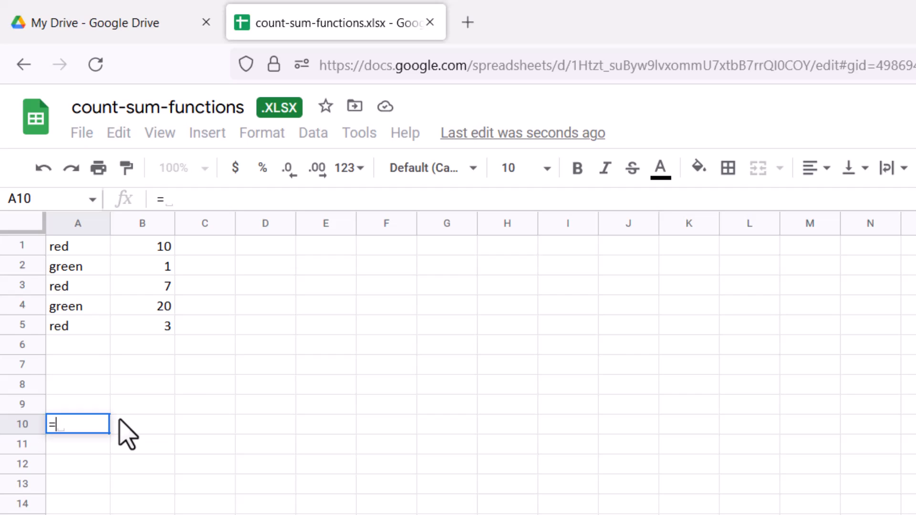
pyautogui.write('SUMIF(')
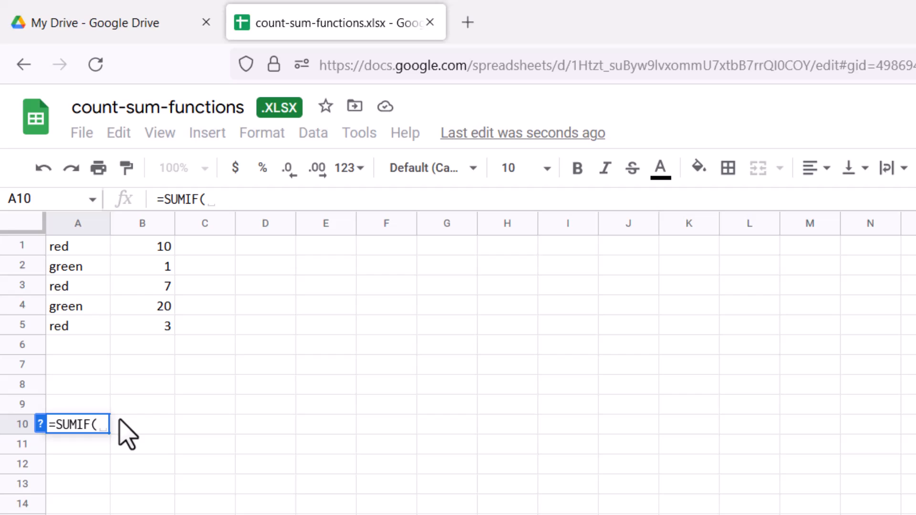
pyautogui.write('A1:')
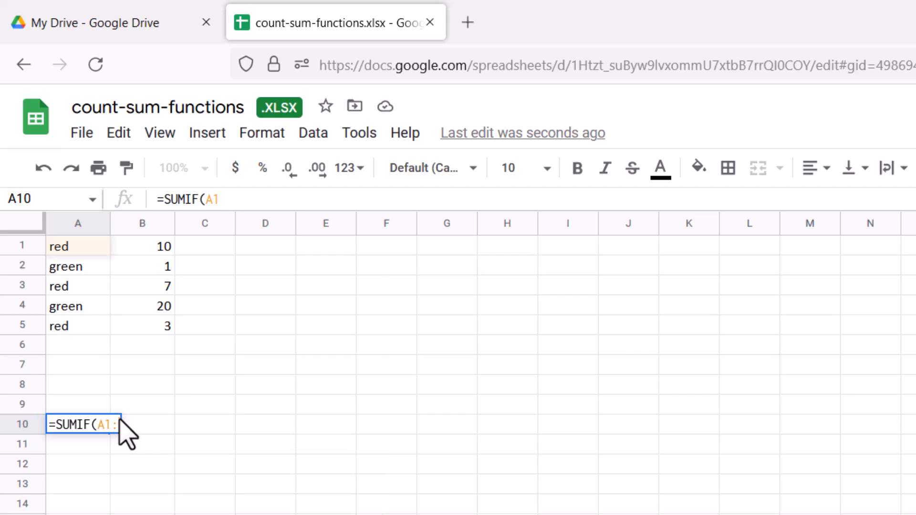
pyautogui.write('A5, ')
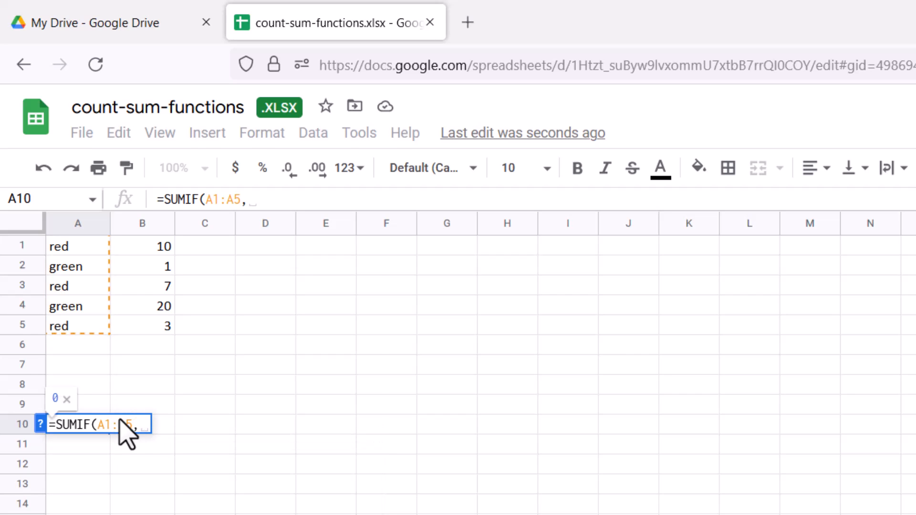
pyautogui.write('"')
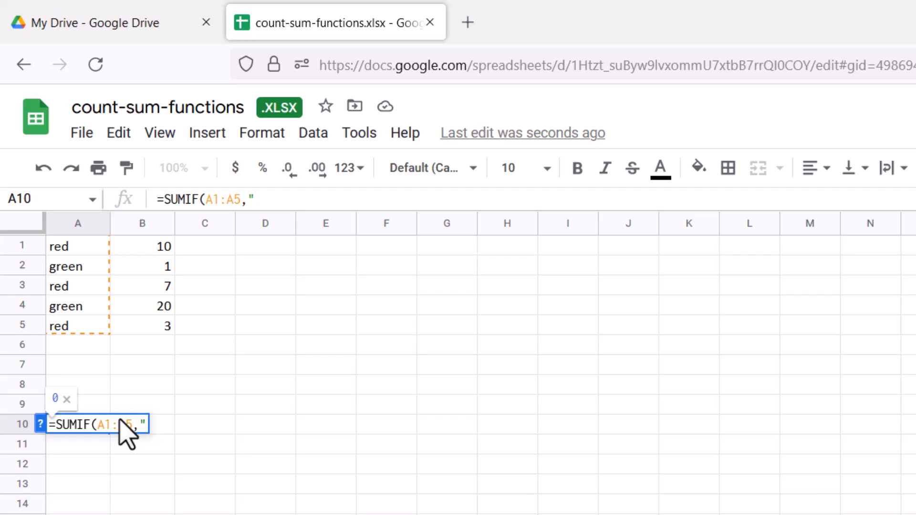
pyautogui.write('green"')
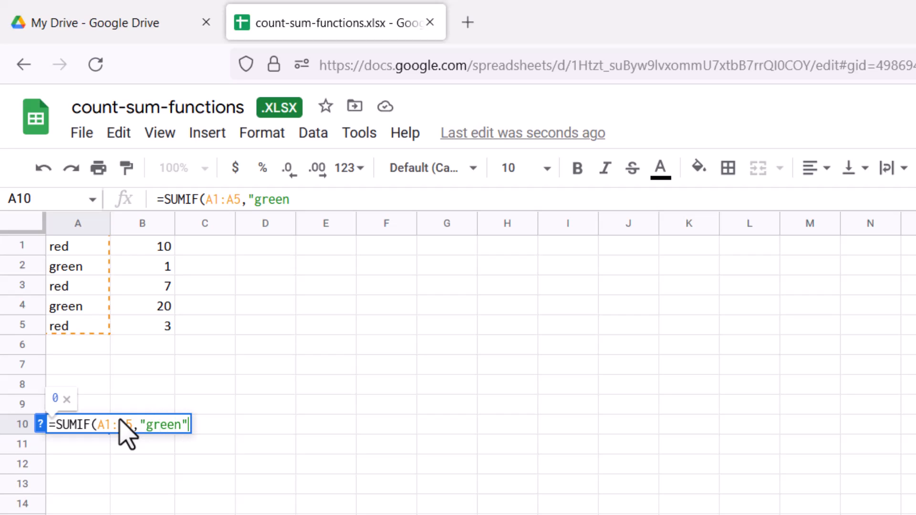
pyautogui.write(',')
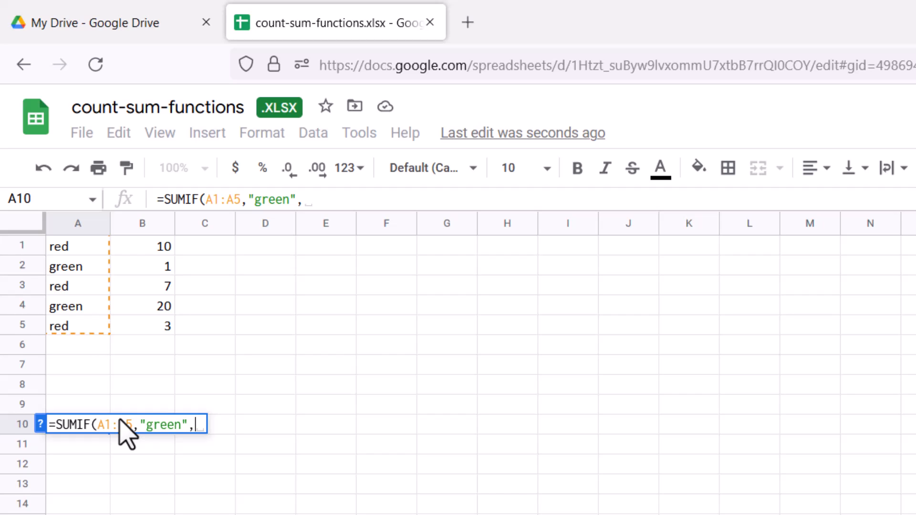
pyautogui.write('B1:B5')
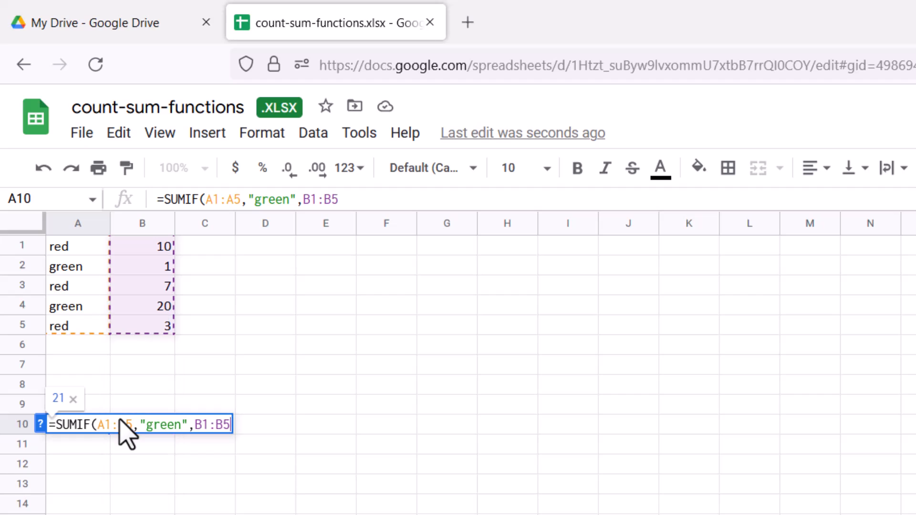
pyautogui.write(')')
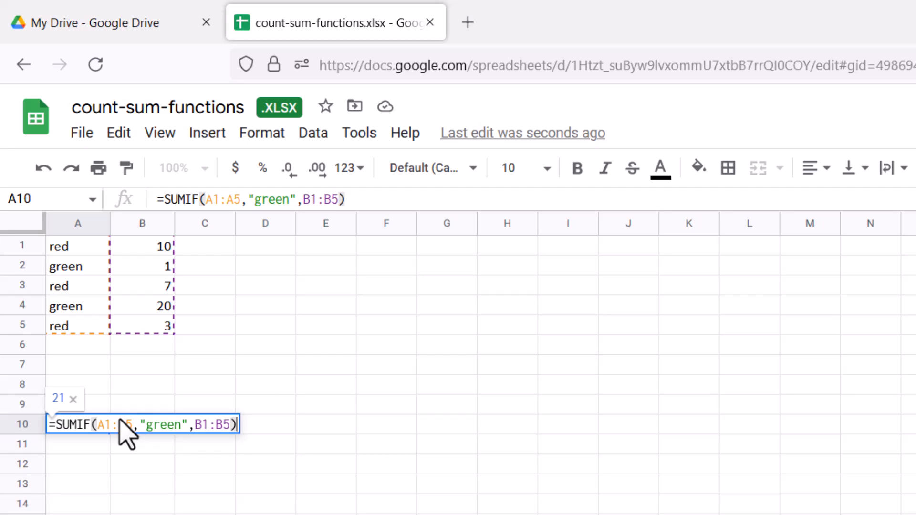
pyautogui.press('Return')
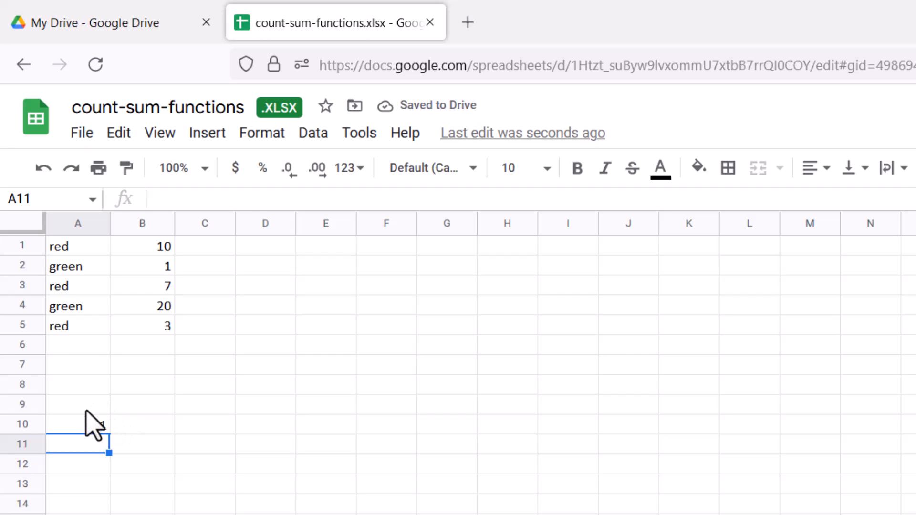
# Change the criterion of the SUMIF formula in cell A10 to "red".
pyautogui.click(90, 426)
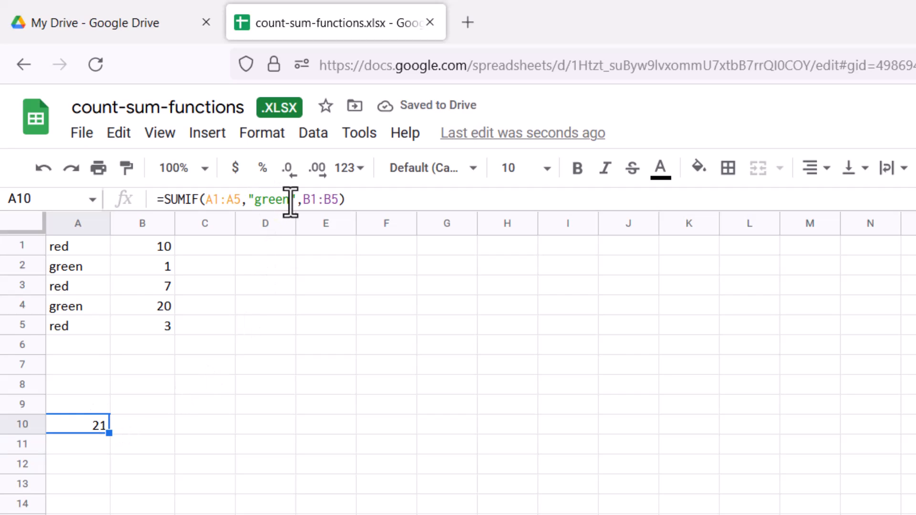
pyautogui.moveTo(293, 199); pyautogui.dragTo(257, 200)
pyautogui.write('red')
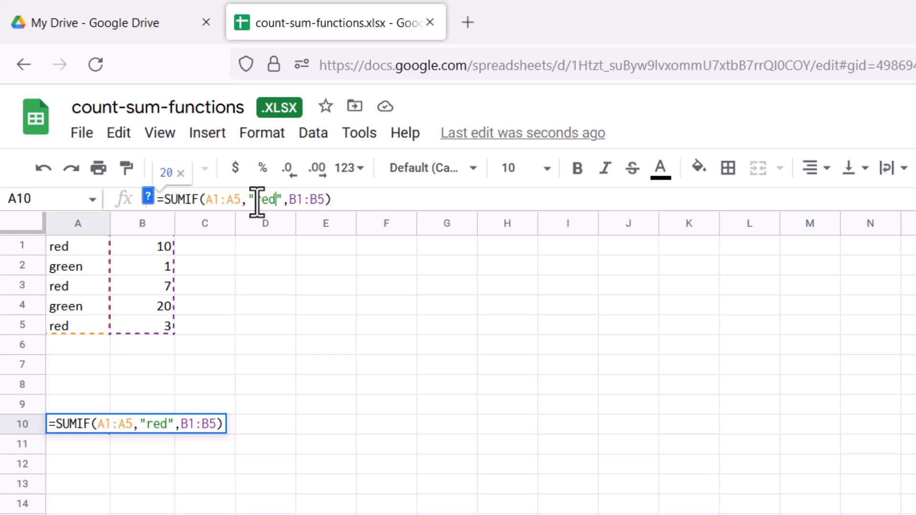
pyautogui.press('Return')
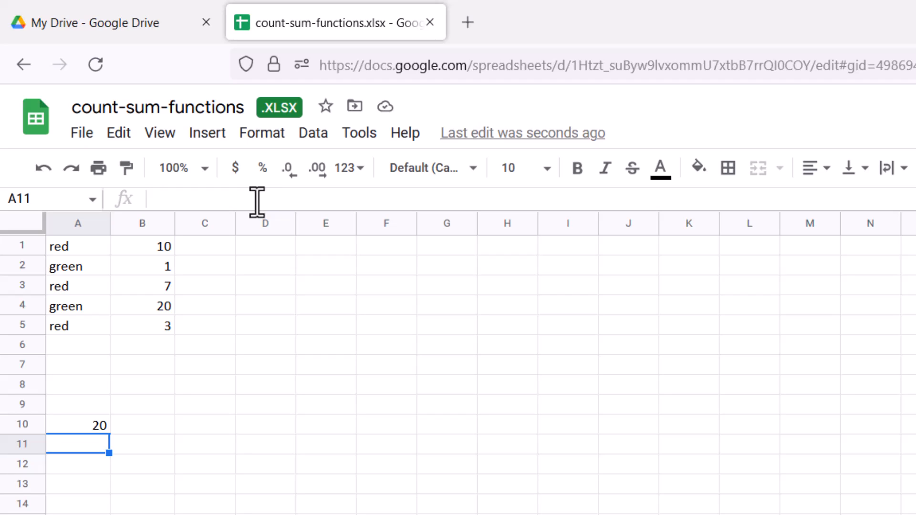
# Switch to the sheet with shapes, colours and numbers, and enter =SUMIFS(C1:C5,"circle",B1:B5,"red") in cell A10.
pyautogui.hotkey('alt', 'Down')
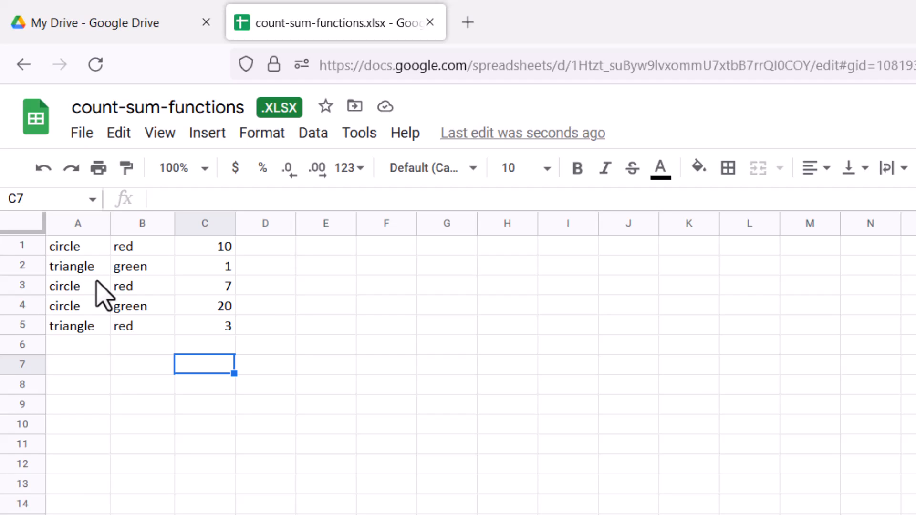
pyautogui.click(87, 427)
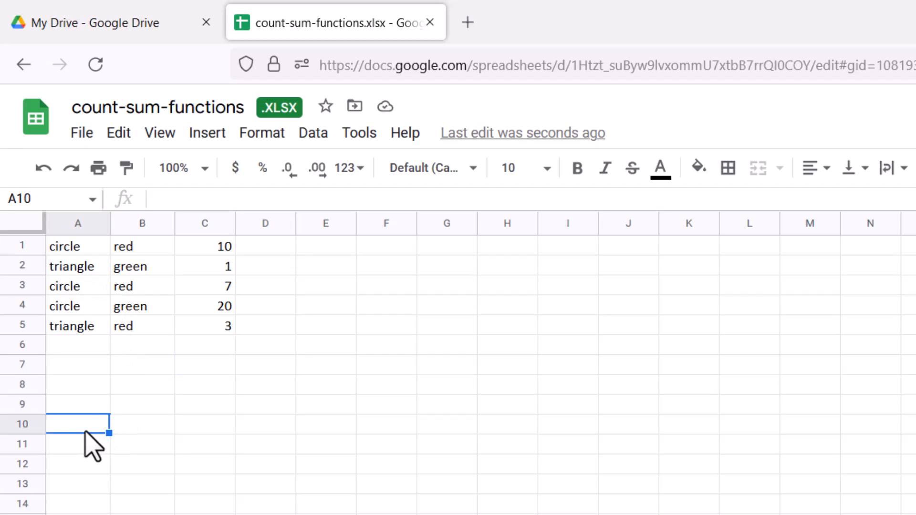
pyautogui.write('=')
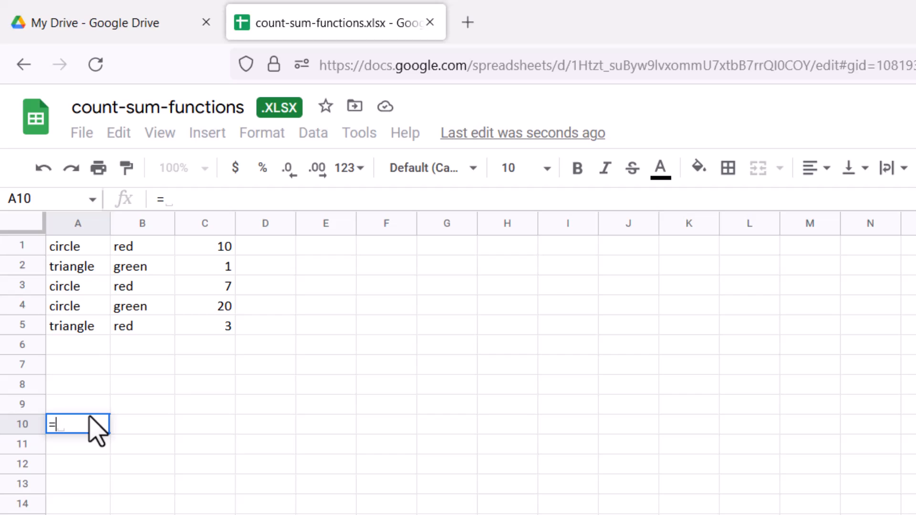
pyautogui.write('SUMIFS(')
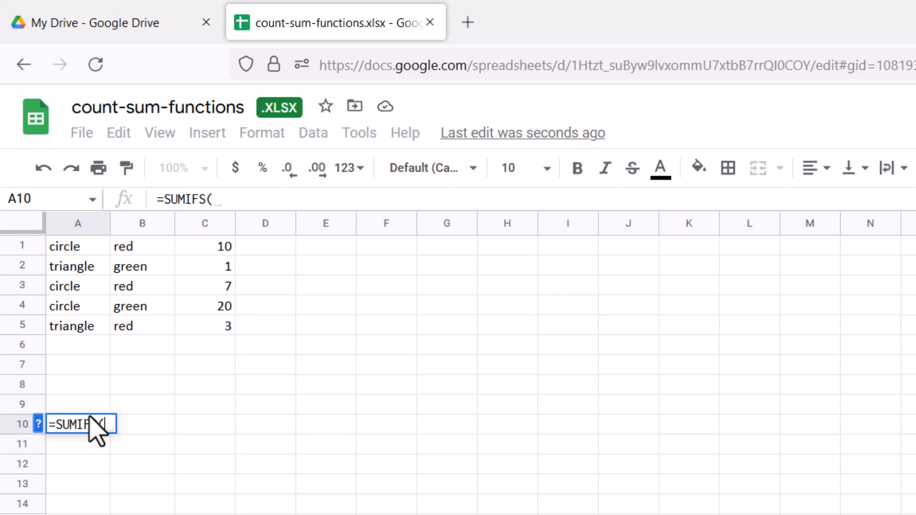
pyautogui.write('C1:C')
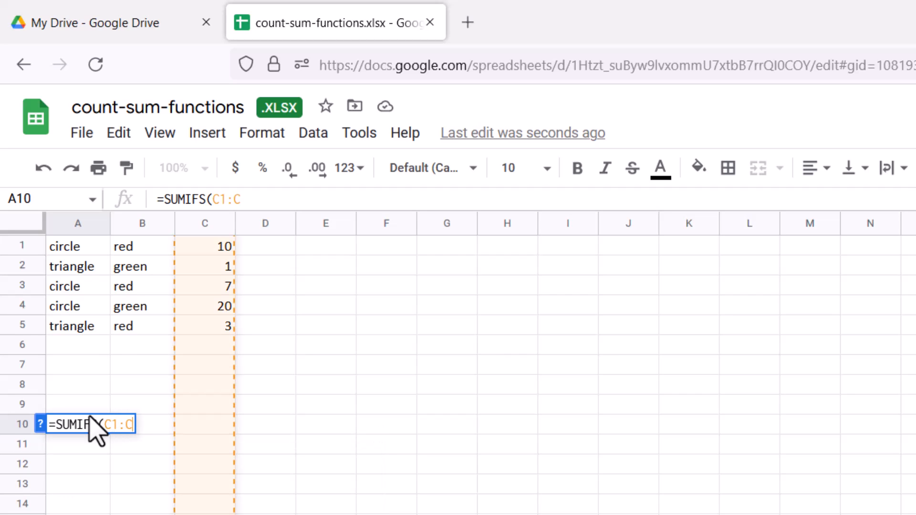
pyautogui.write('5')
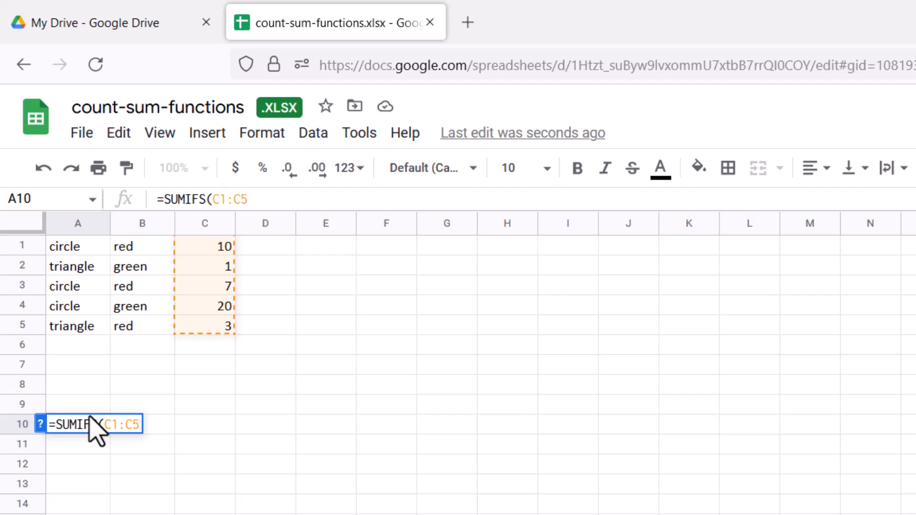
pyautogui.write(', ')
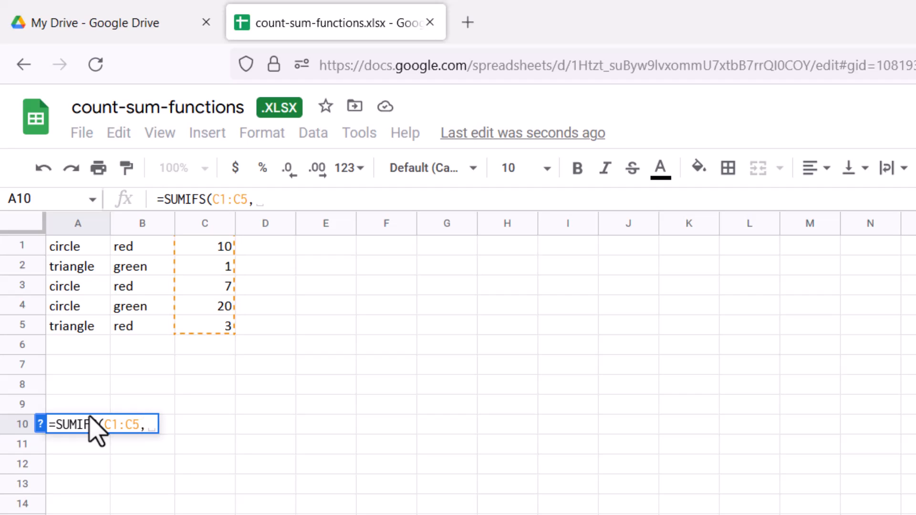
pyautogui.write('"')
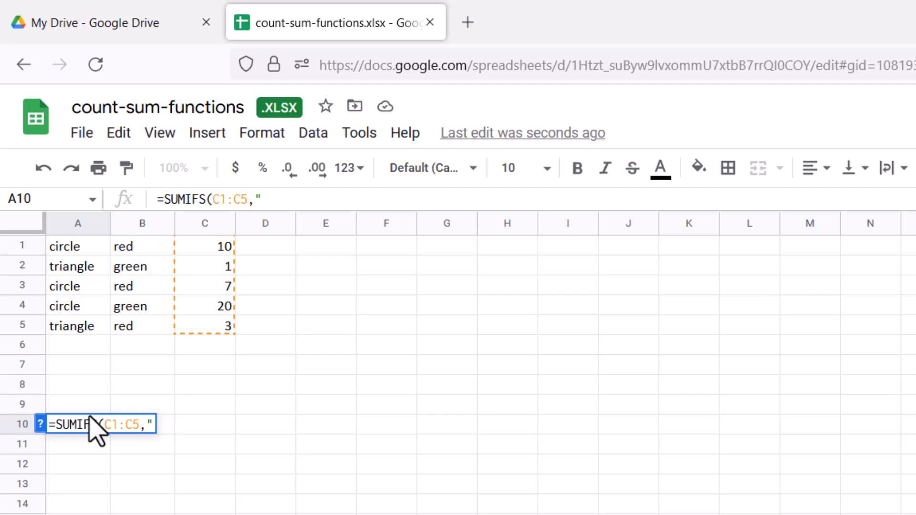
pyautogui.write('ci')
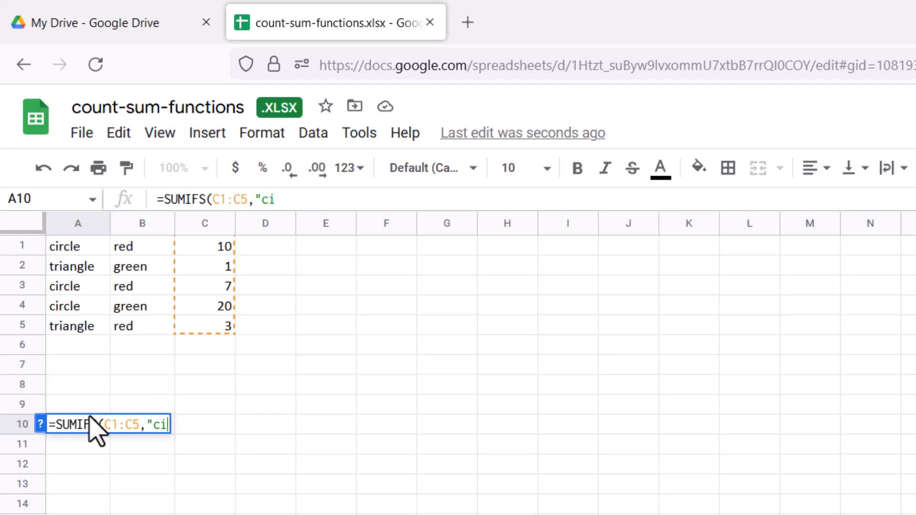
pyautogui.write('rcle", ')
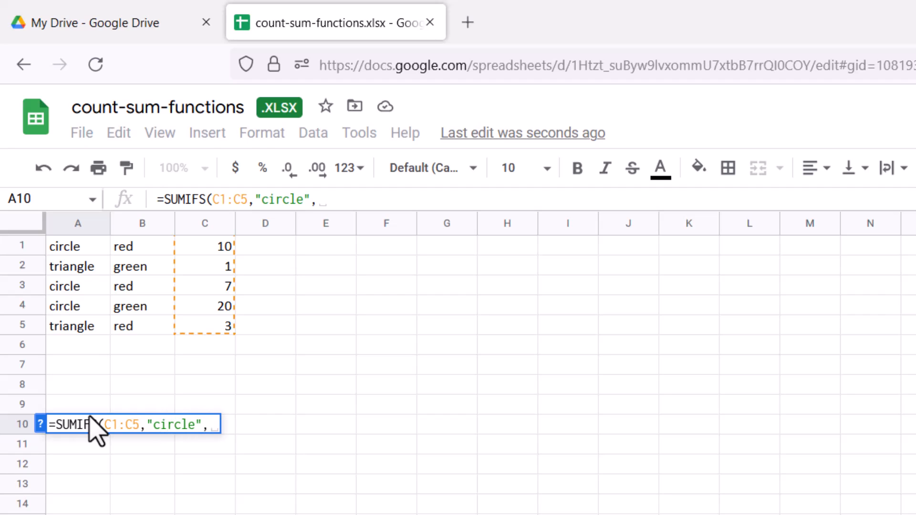
pyautogui.write('B1')
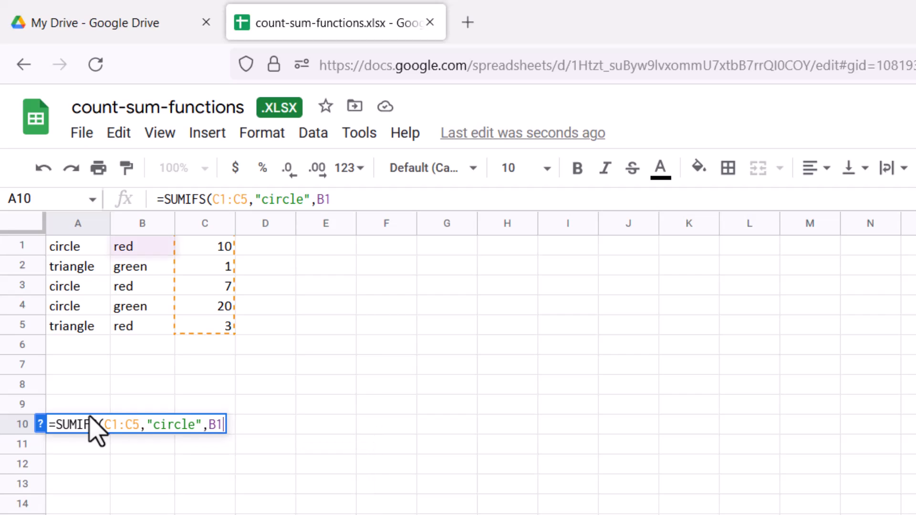
pyautogui.write(':B5,')
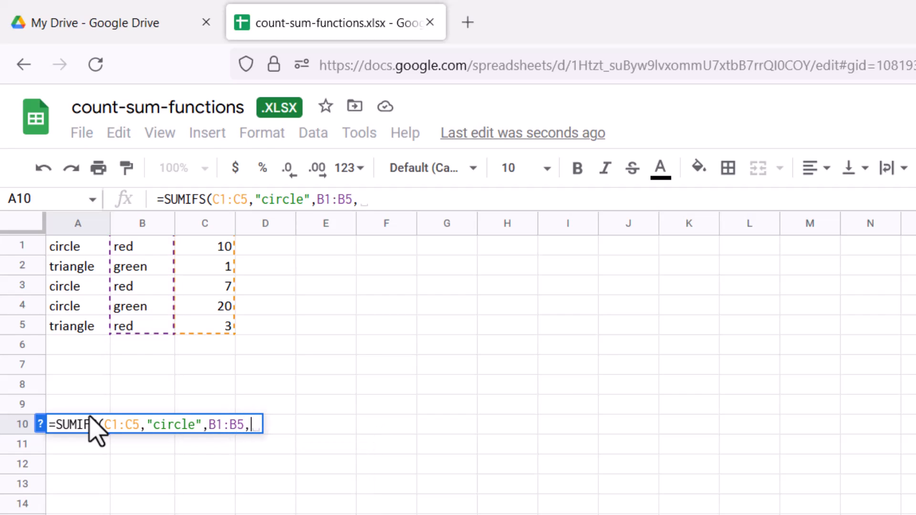
pyautogui.write('"')
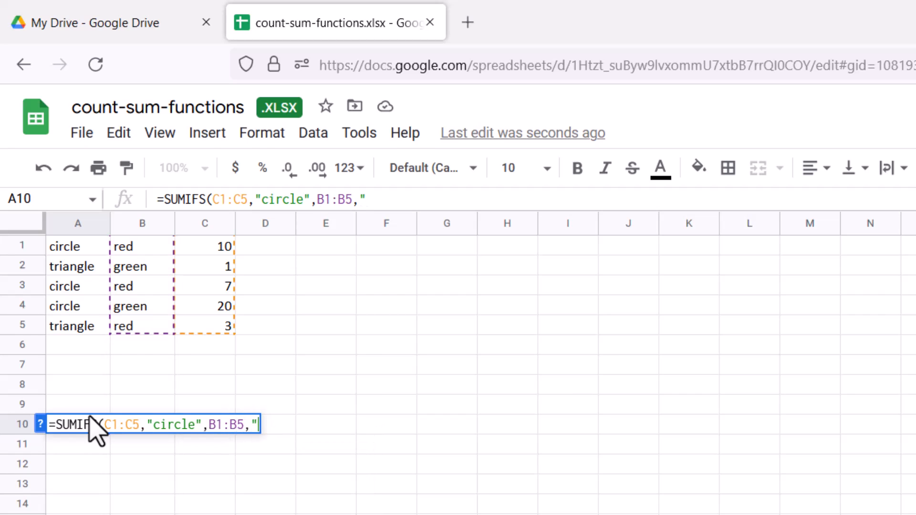
pyautogui.write('red")')
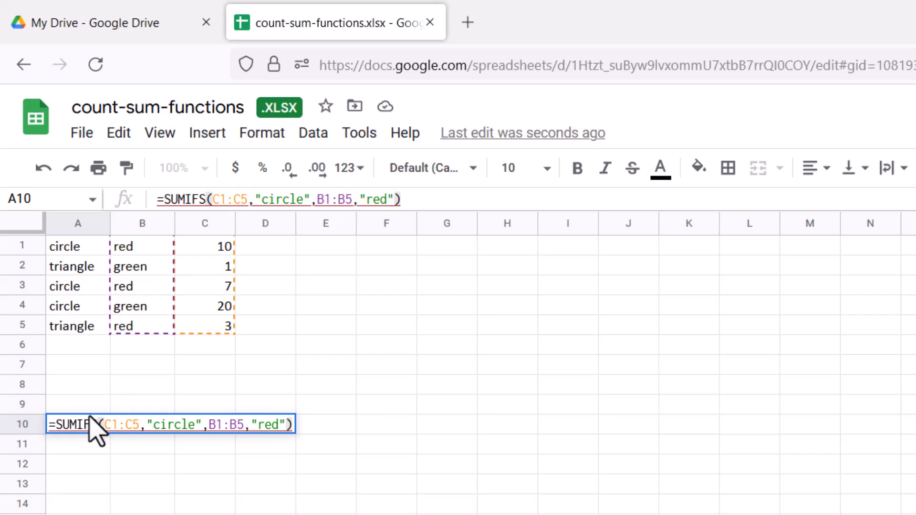
pyautogui.press('Return')
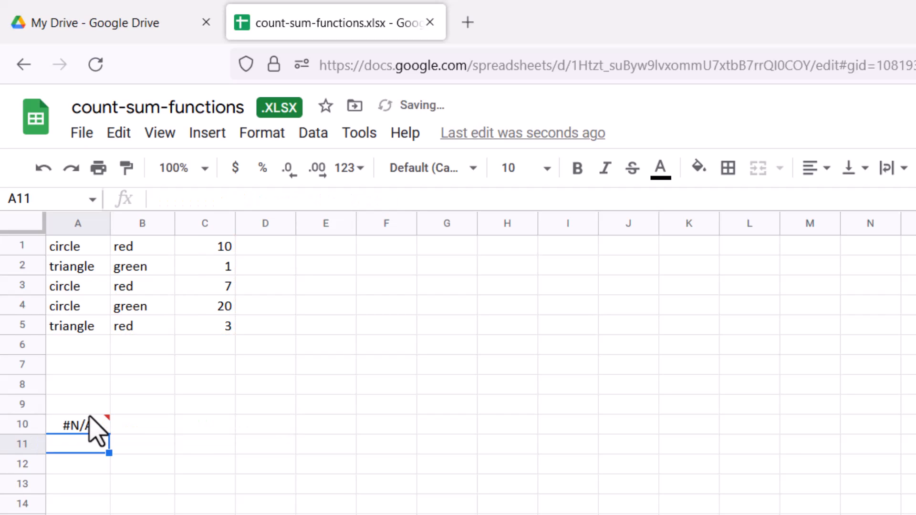
# Insert the missing criteria range A1:A5 before "circle" in A10, making the formula =SUMIFS(C1:C5,A1:A5,"circle",B1:B5,"red").
pyautogui.click(89, 417)
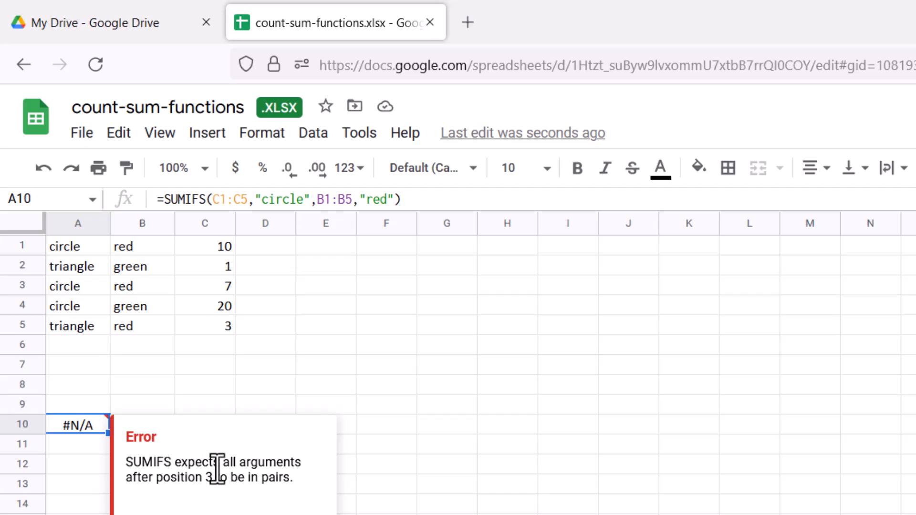
pyautogui.click(257, 200)
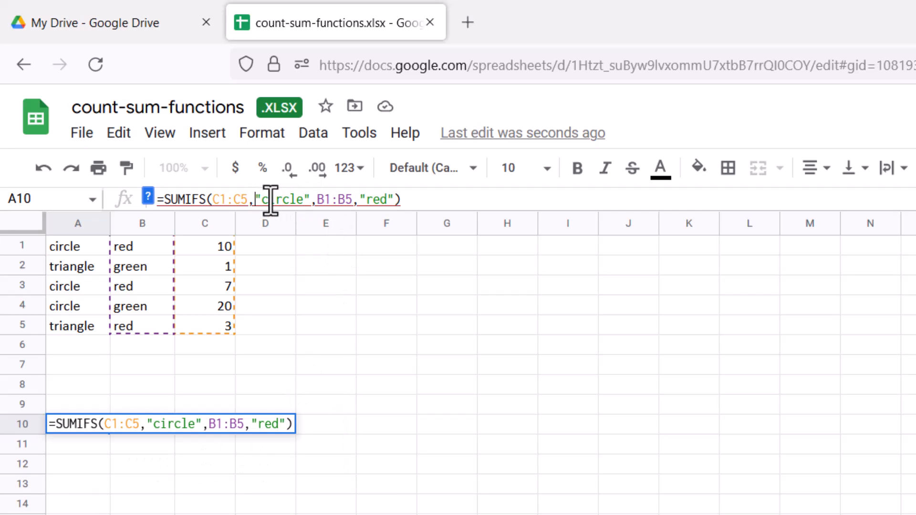
pyautogui.write('A1')
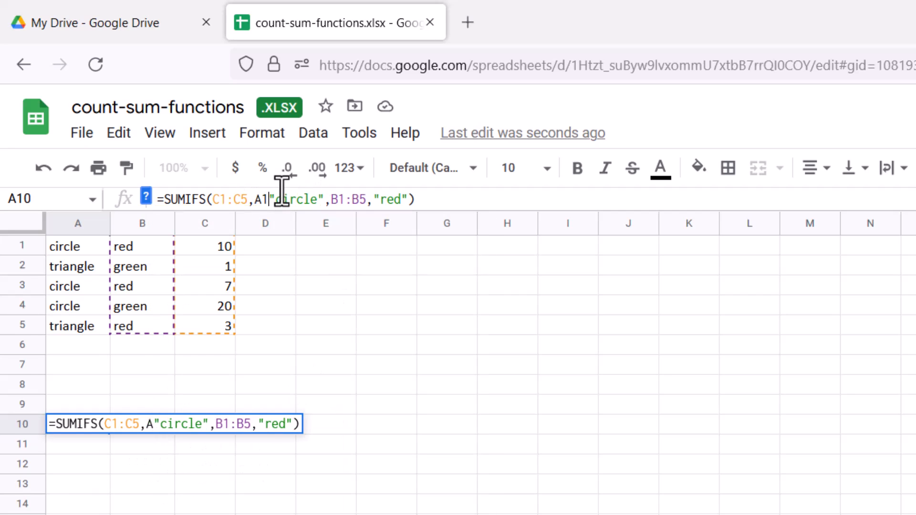
pyautogui.write(':A5')
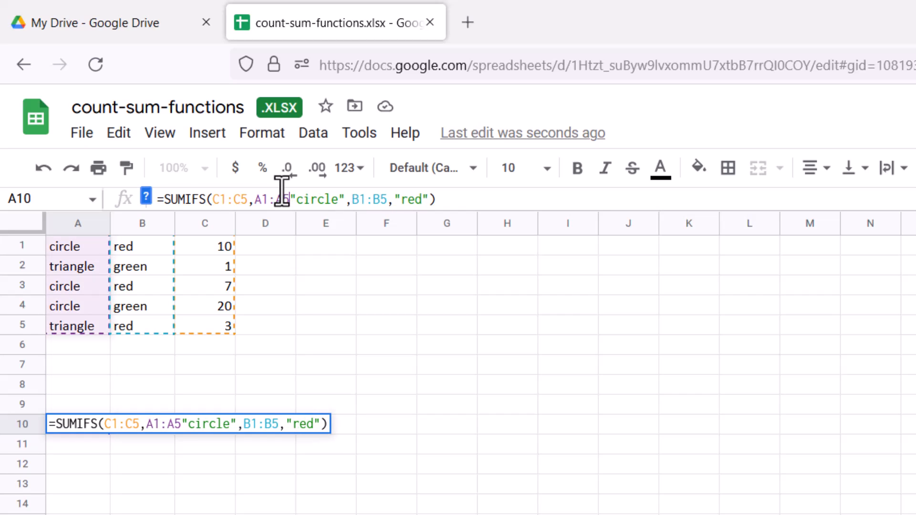
pyautogui.write(',')
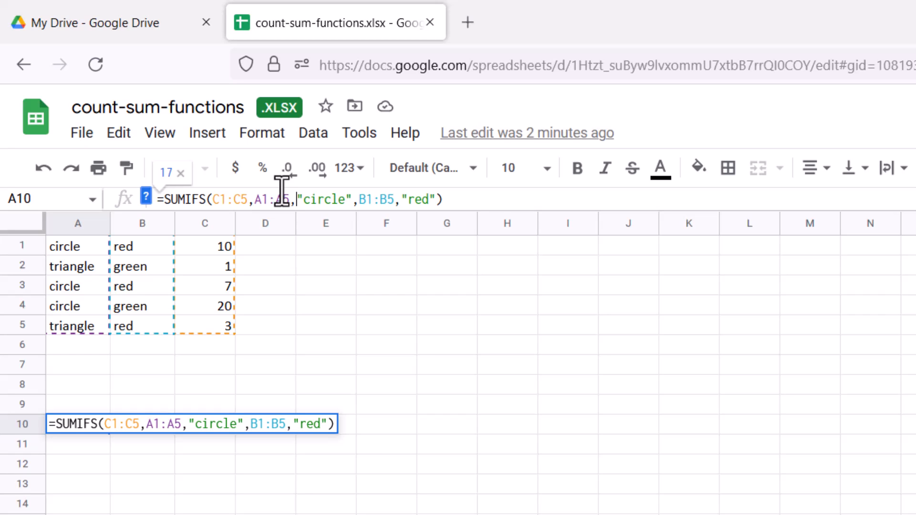
pyautogui.click(457, 200)
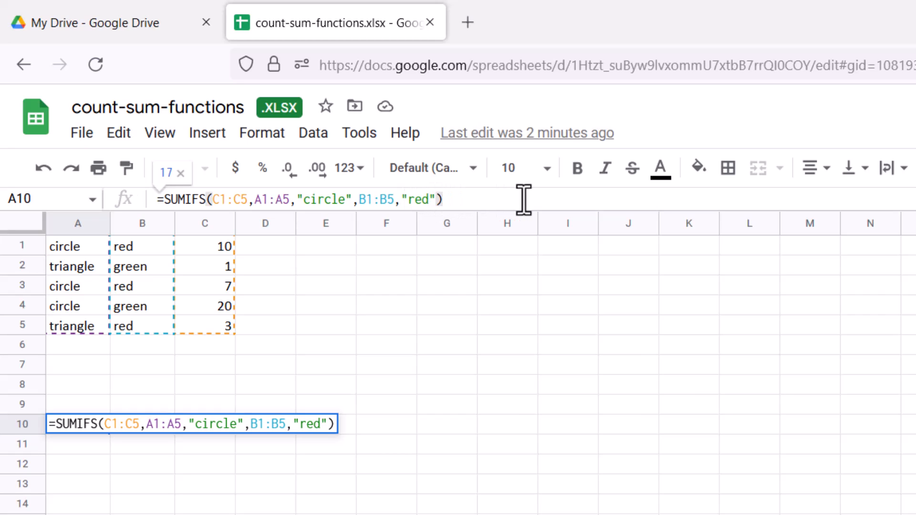
pyautogui.press('Return')
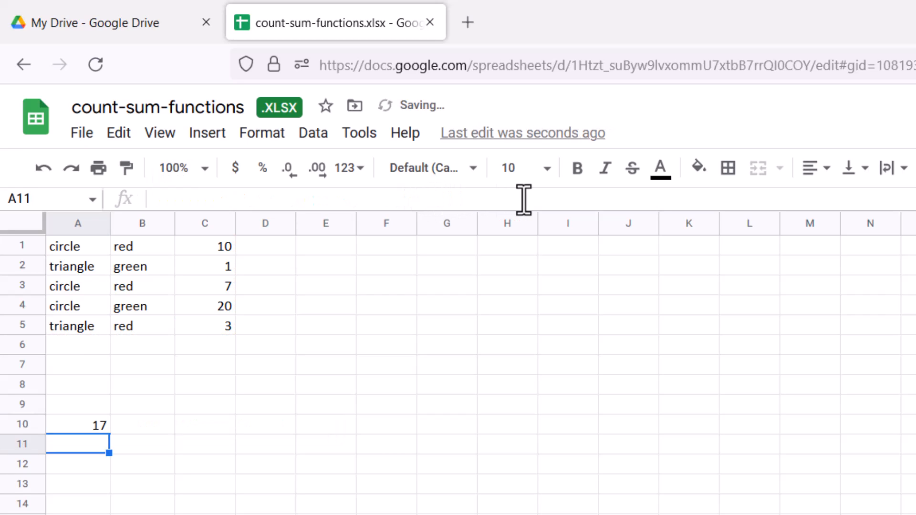